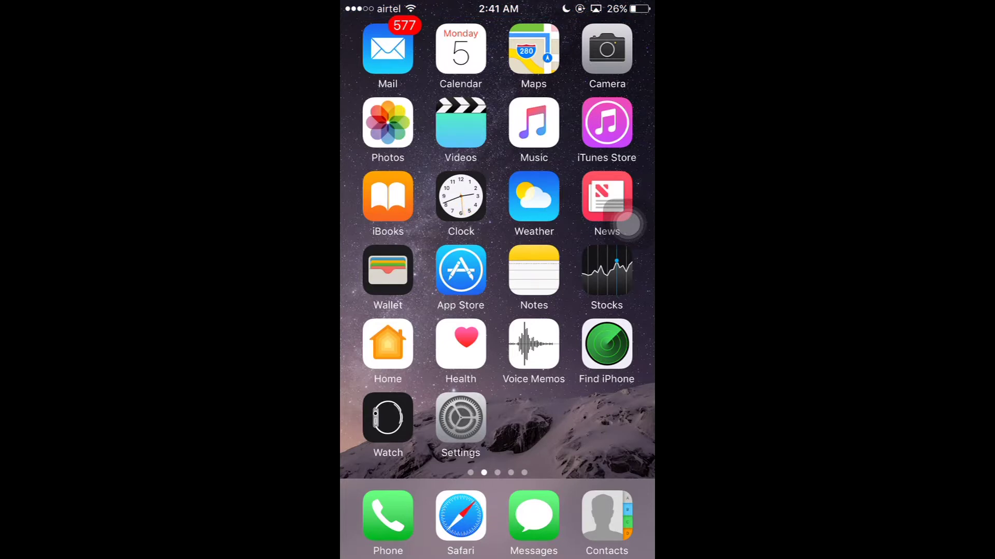
Step: Launch Safari from the home screen and start entering youtube.com in the address bar
left_click(460, 516)
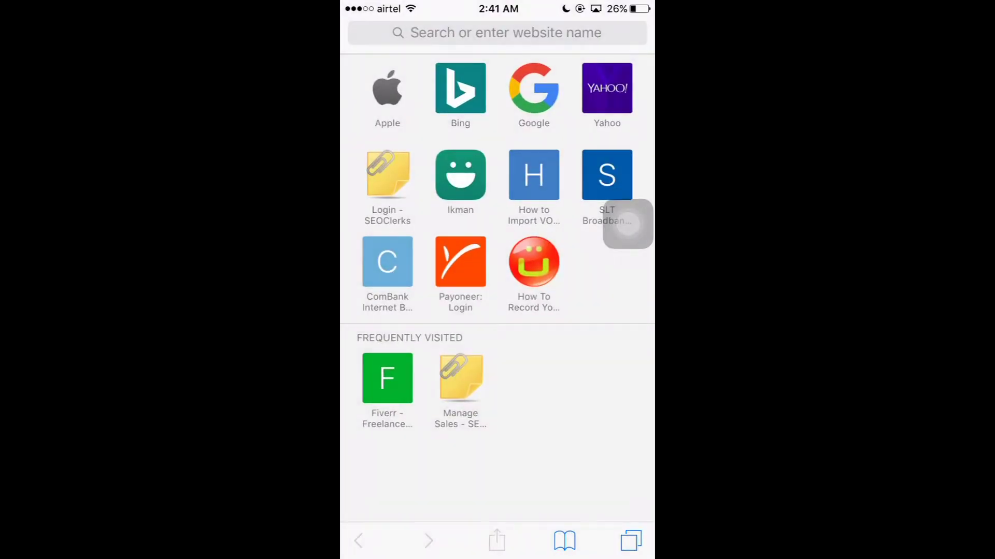
left_click(498, 32)
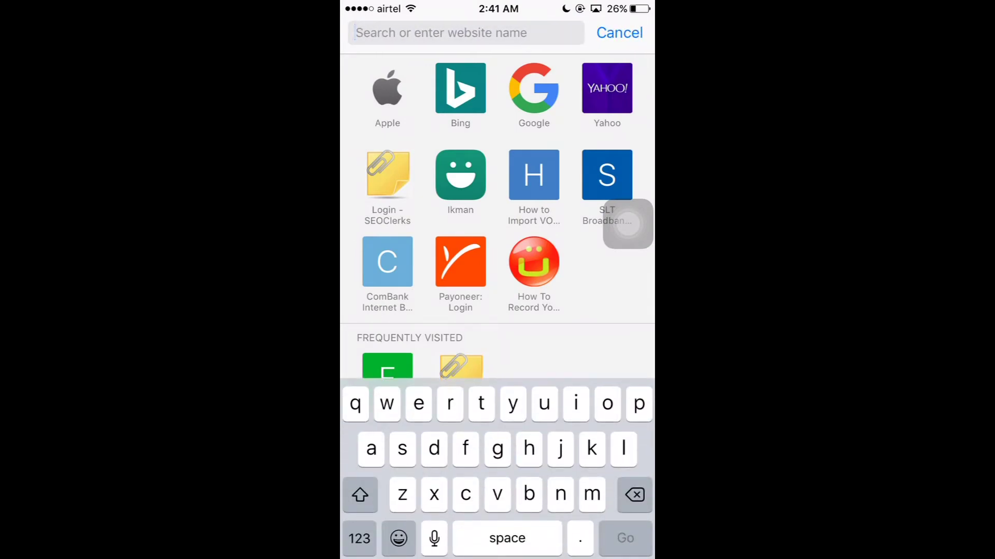
type("youtube.com")
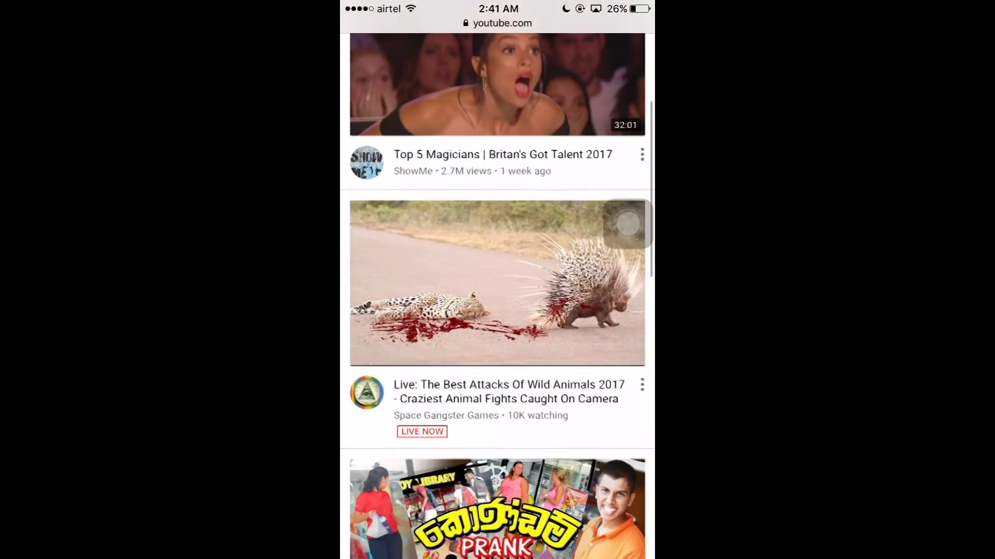
scroll(497, 311, "down", 3)
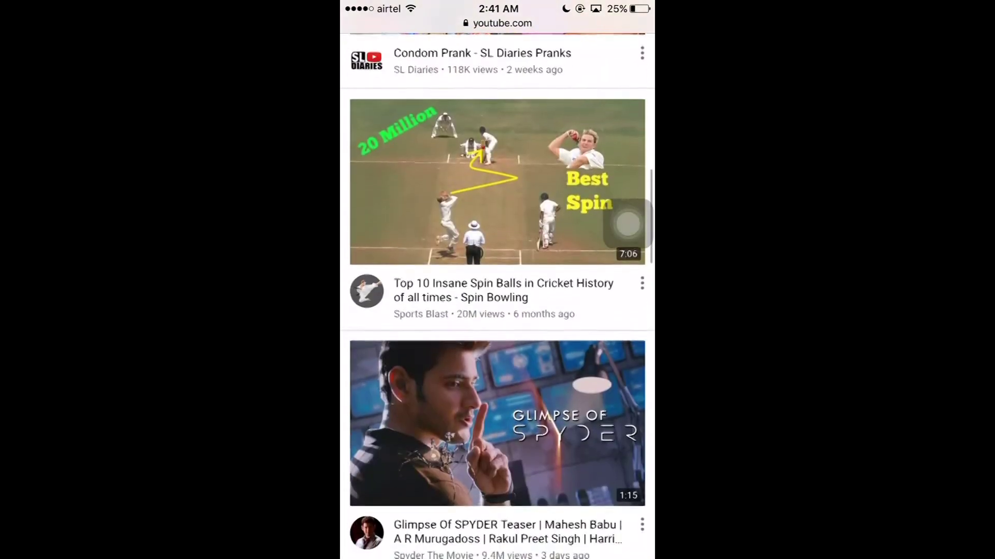
scroll(497, 311, "up", 10)
scroll(497, 311, "up", 5)
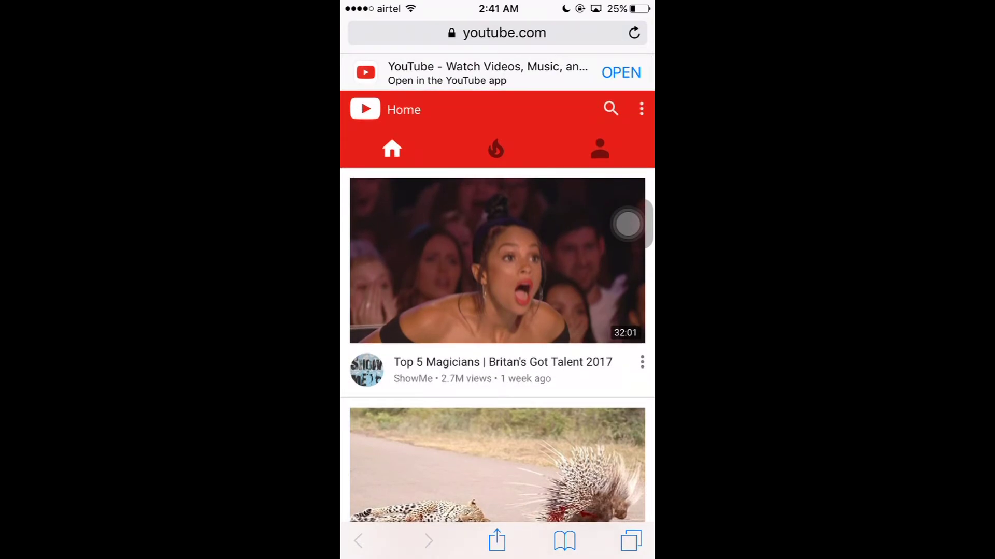
scroll(498, 311, "down", 3)
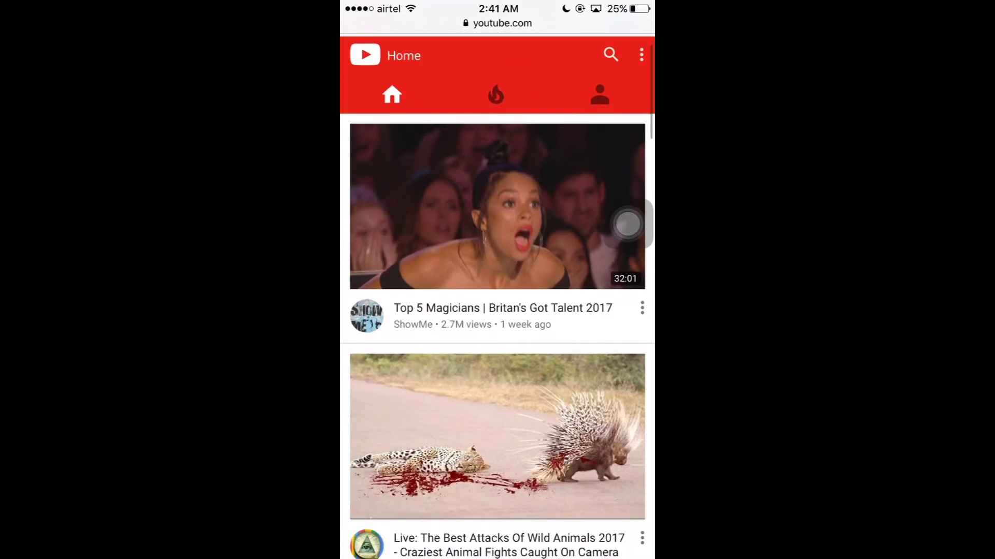
scroll(497, 311, "up", 3)
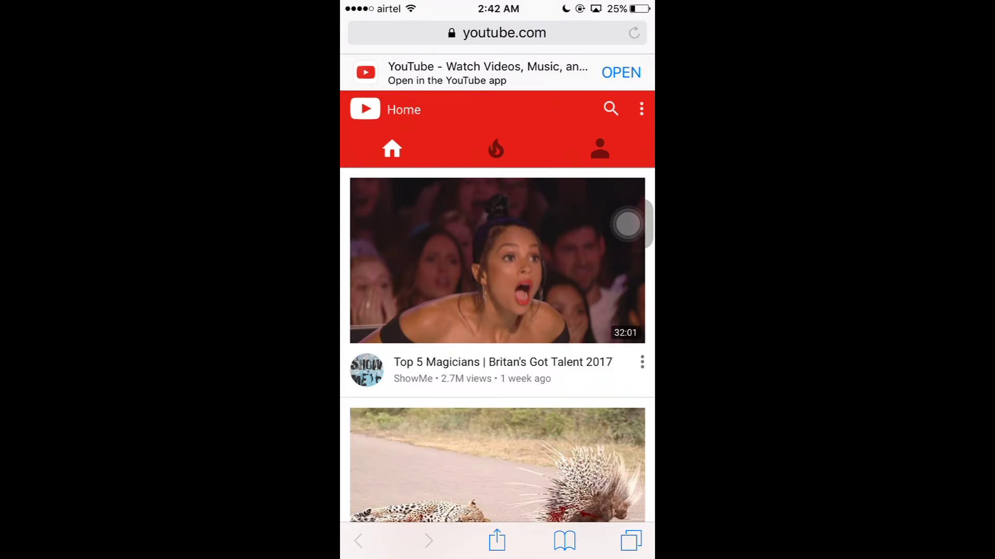
Step: Bring up the Request Desktop Site option for the mobile YouTube page
left_click(634, 33)
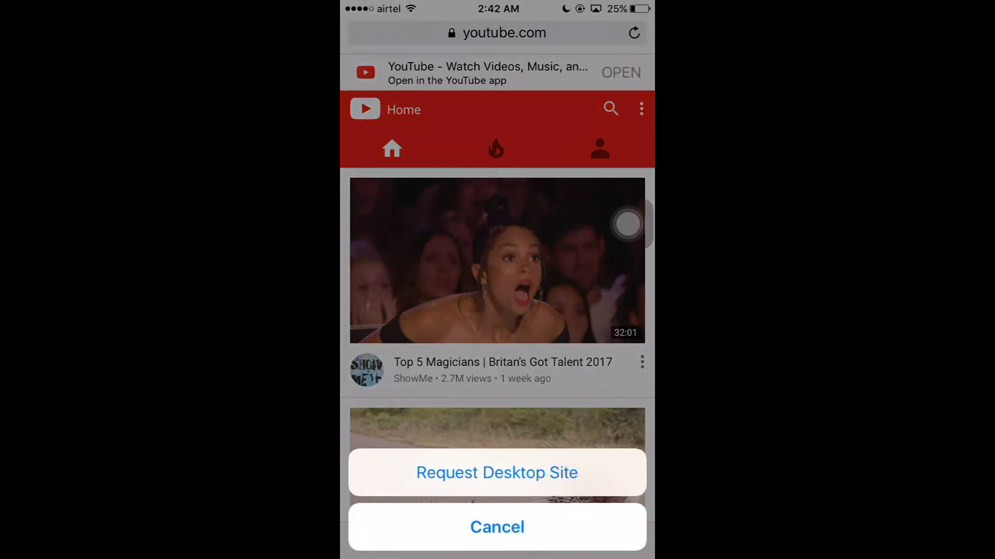
Step: Reload YouTube as the desktop site and show the open-tabs overview
left_click(497, 472)
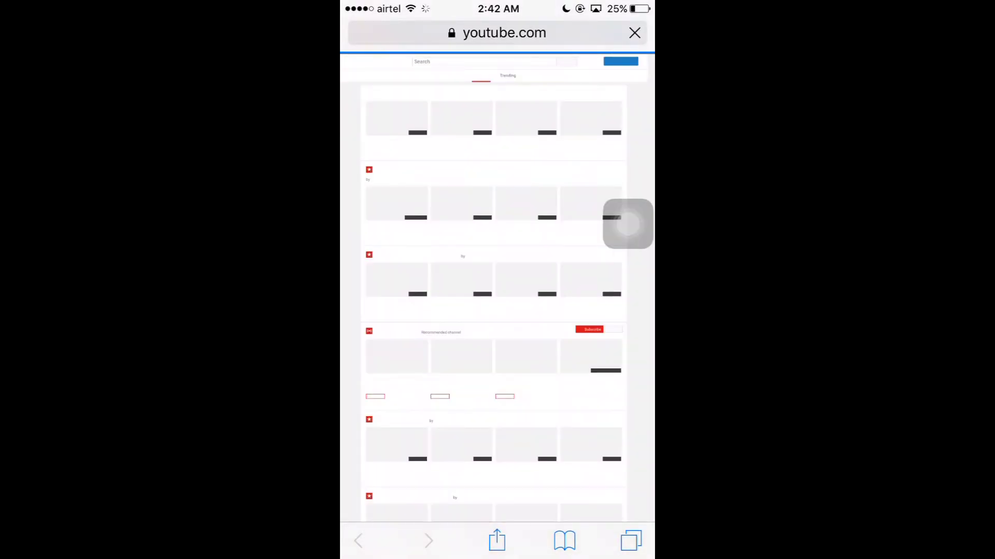
scroll(498, 311, "down", 3)
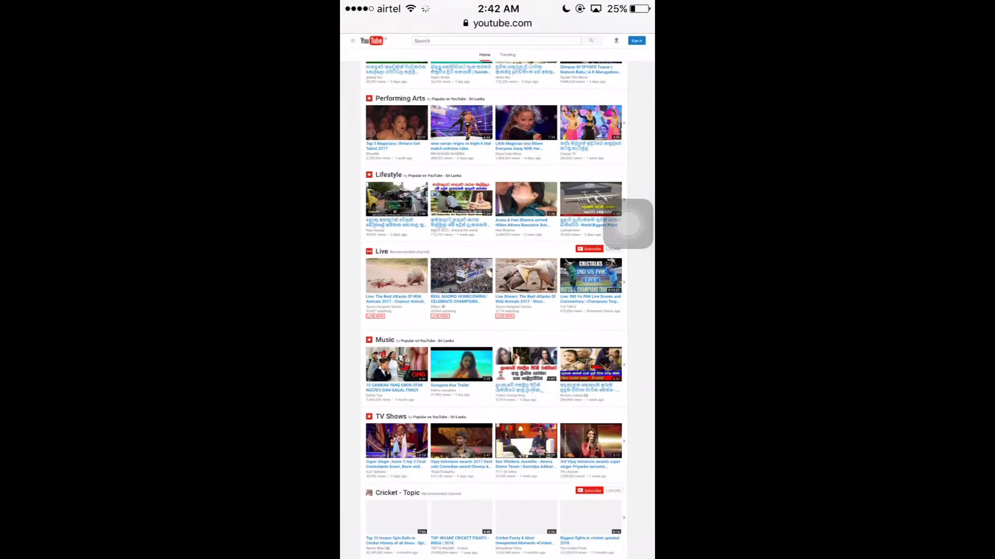
scroll(498, 310, "up", 3)
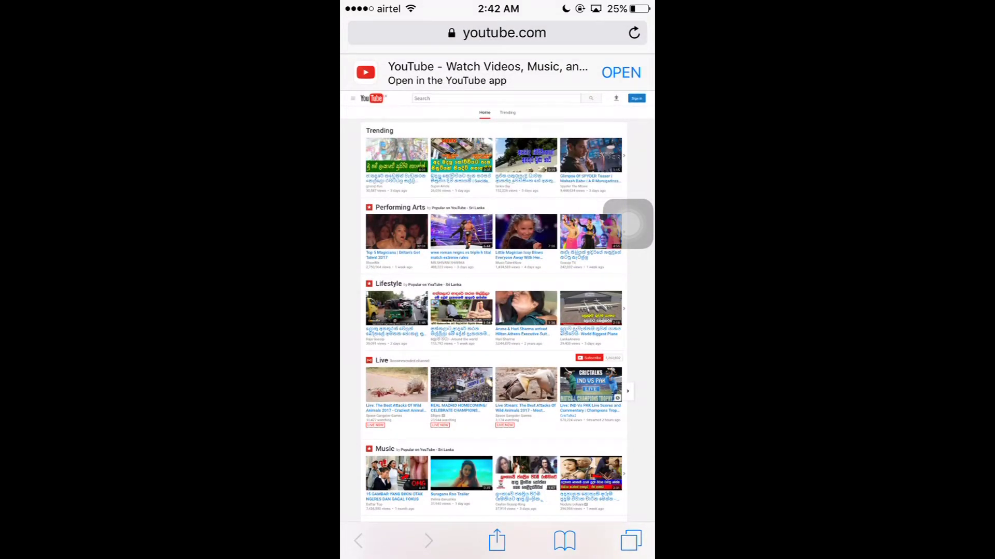
left_click(630, 541)
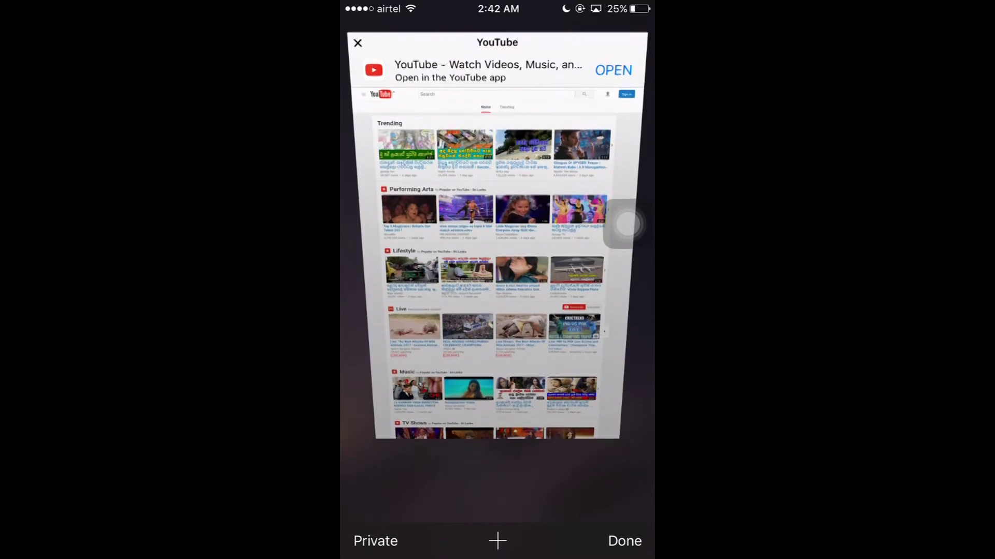
Step: Open a new blank tab and load youtube.com from the address suggestion
left_click(498, 541)
left_click(498, 32)
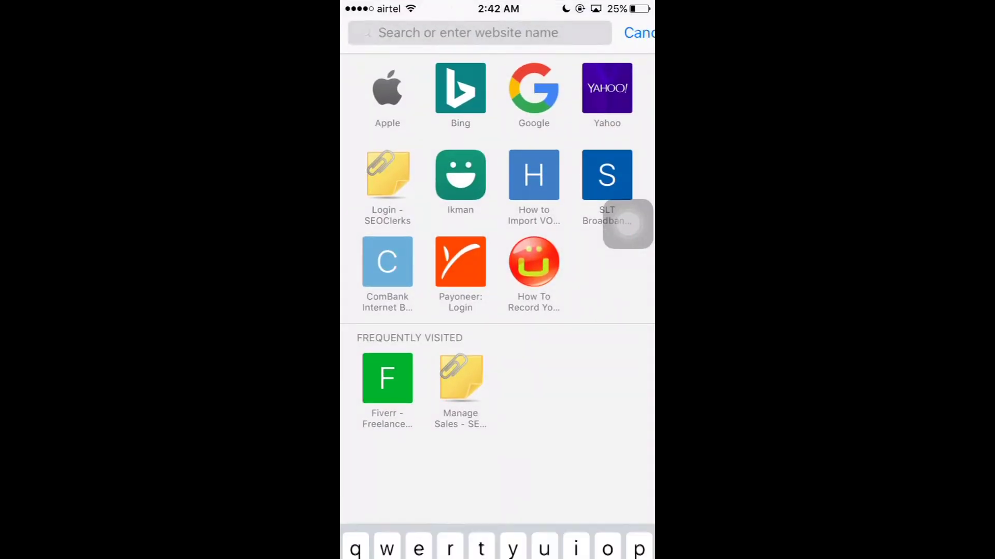
type("yo")
left_click(544, 403)
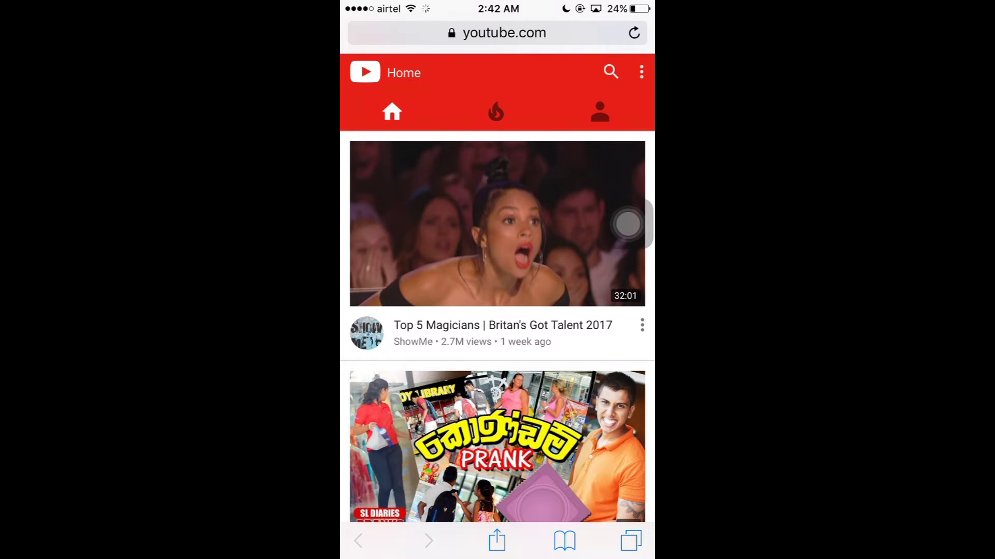
Step: Request the desktop version of YouTube from the page's Share sheet
left_click(497, 541)
left_click(496, 533)
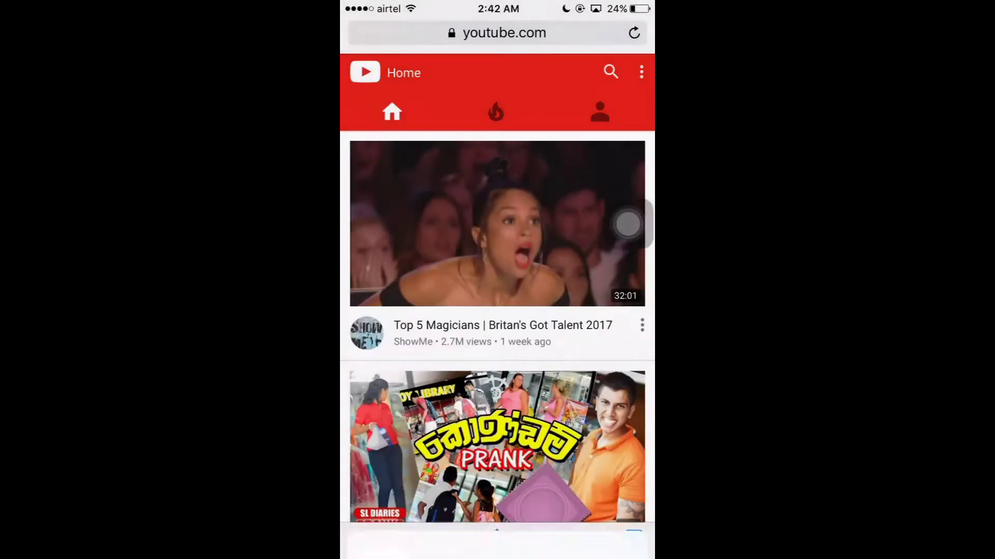
left_click(495, 540)
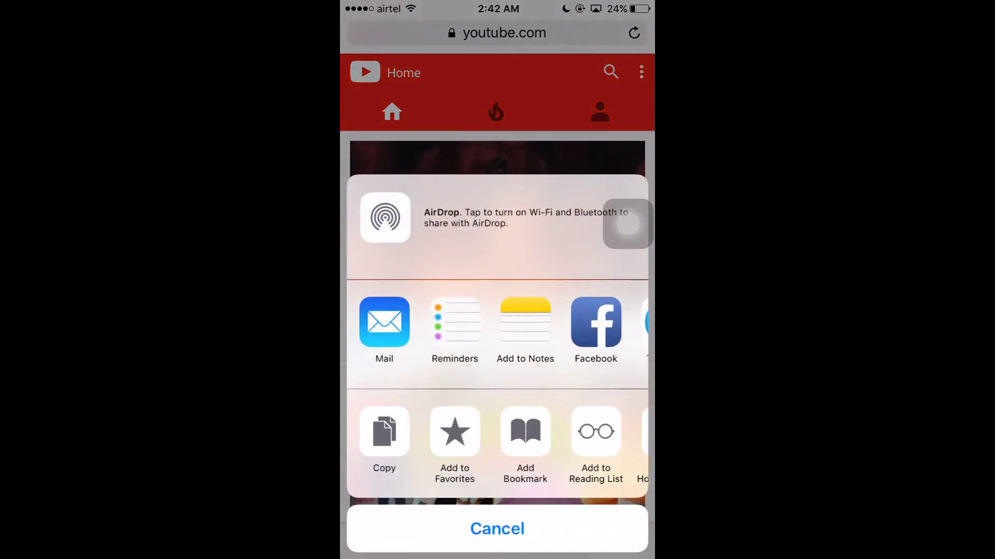
scroll(497, 442, "right", 5)
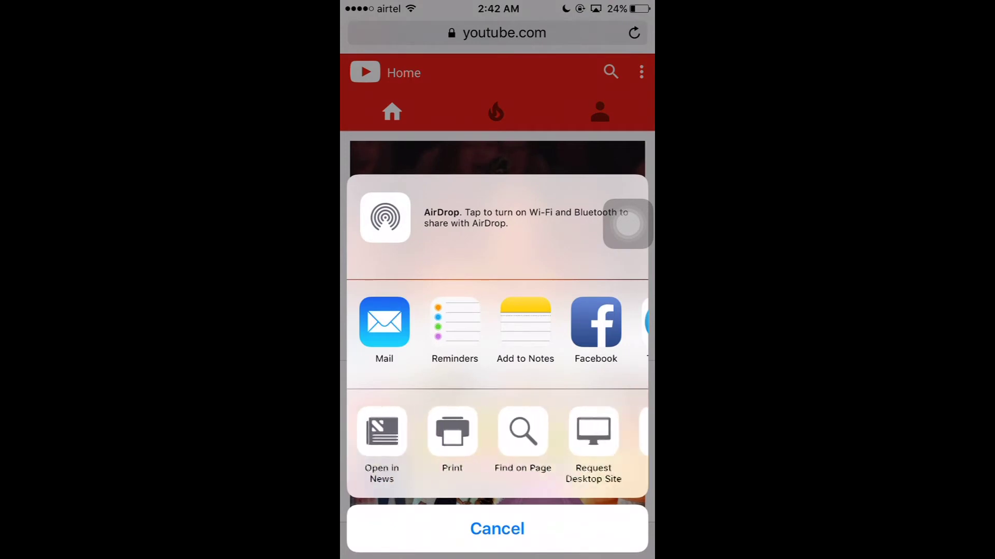
scroll(497, 443, "right", 2)
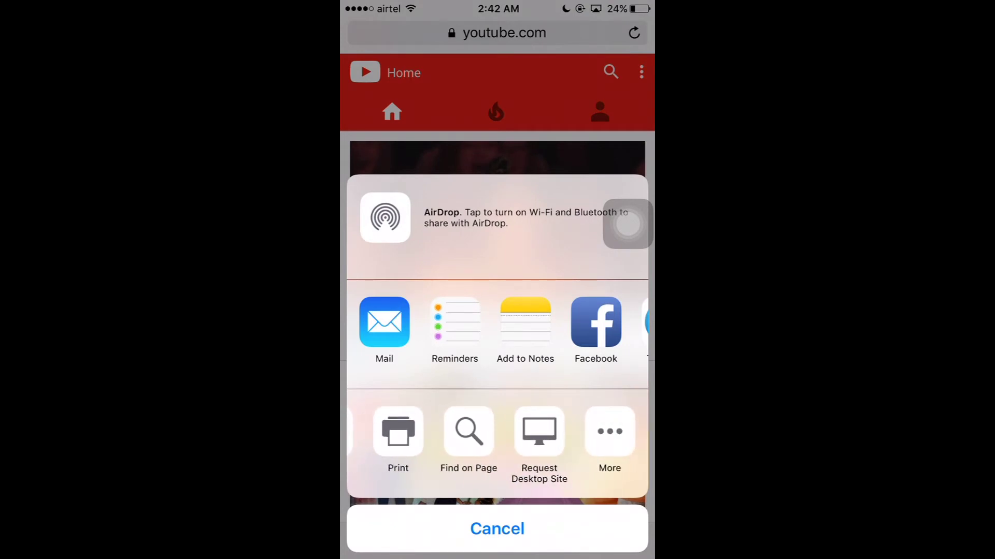
left_click(540, 443)
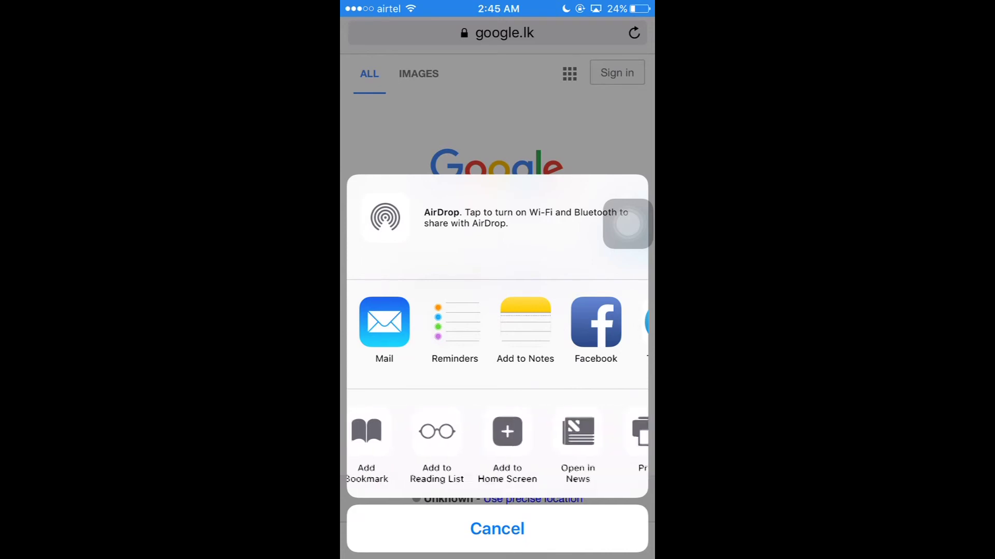
Step: Open and close the full activities list, dismiss the share sheet on google.lk, and go home
left_click(596, 442)
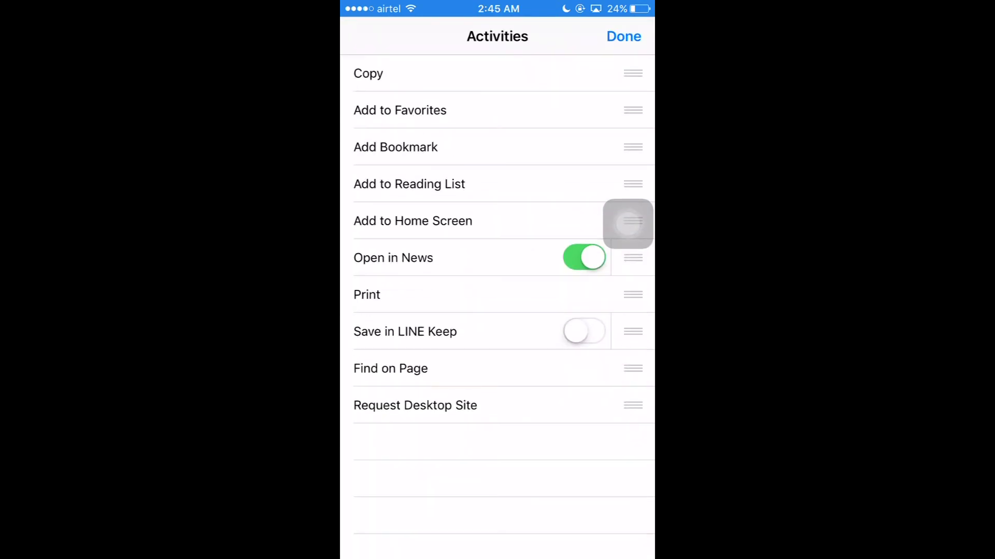
left_click(623, 35)
left_click(496, 529)
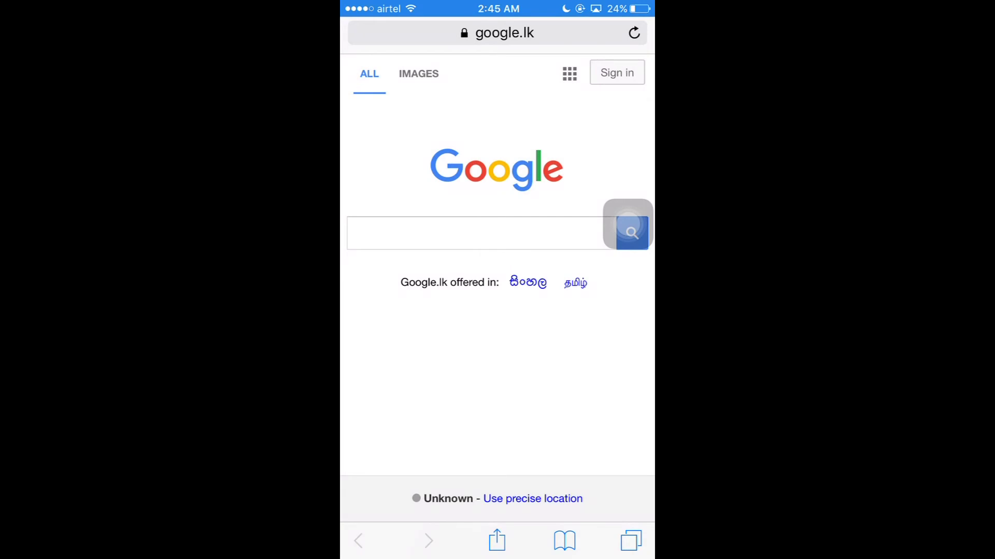
key("super")
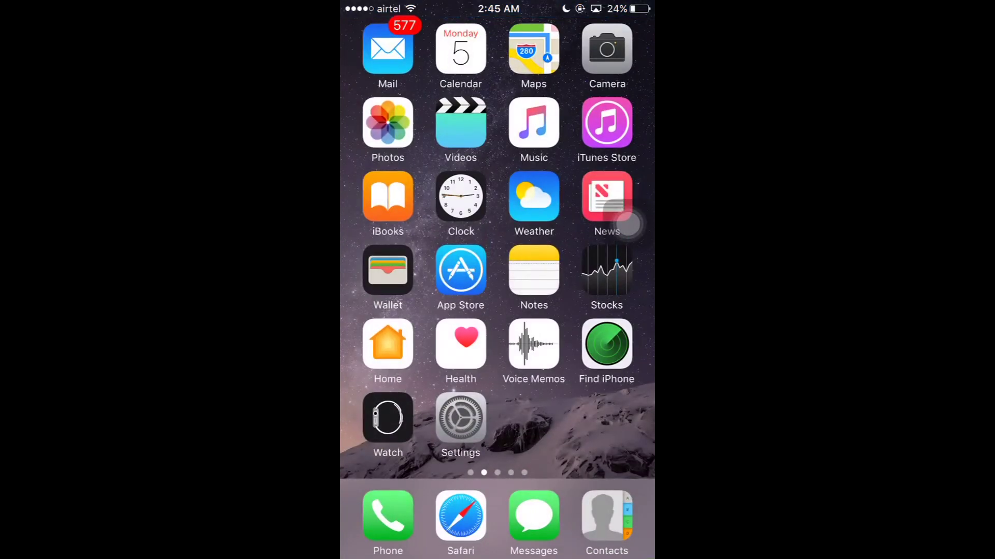
Step: Launch the Settings app and go to Safari's preferences page
left_click(461, 423)
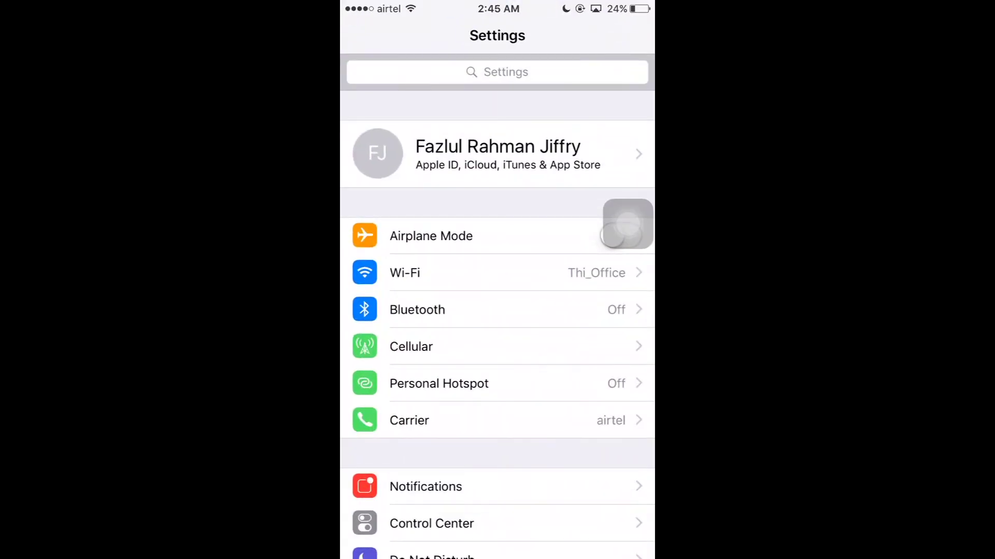
scroll(498, 311, "down", 5)
scroll(497, 311, "down", 5)
scroll(498, 311, "down", 5)
scroll(498, 312, "down", 4)
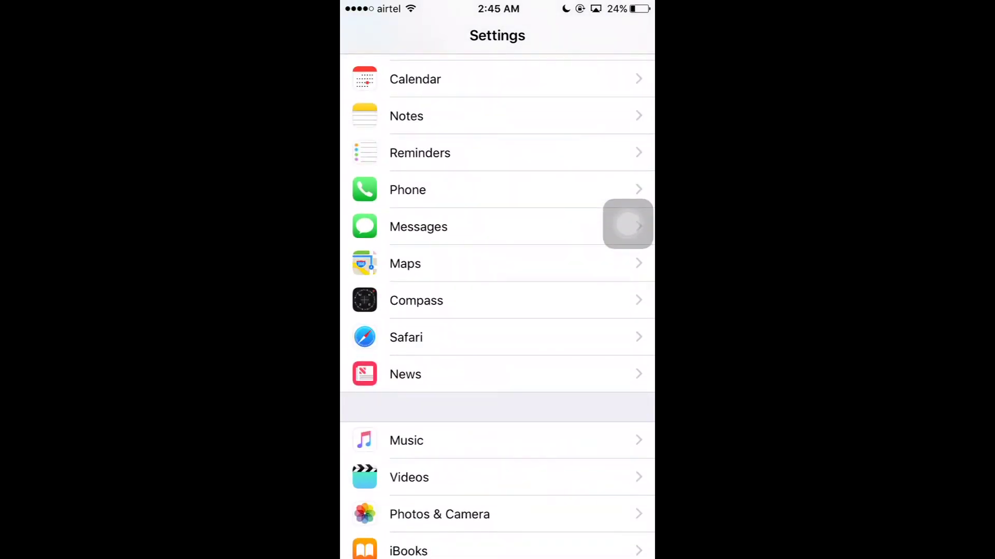
left_click(497, 338)
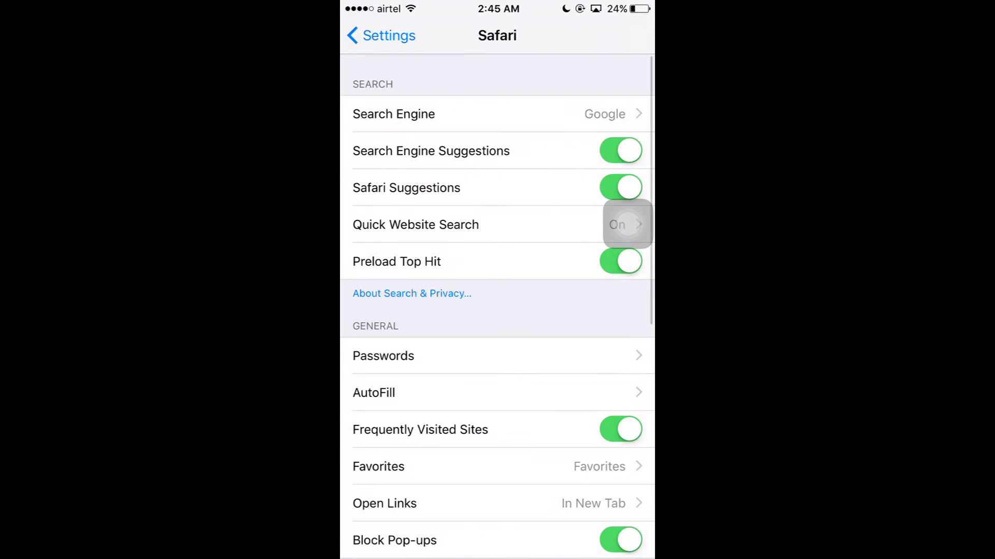
scroll(498, 311, "down", 2)
scroll(498, 311, "down", 3)
scroll(497, 311, "down", 3)
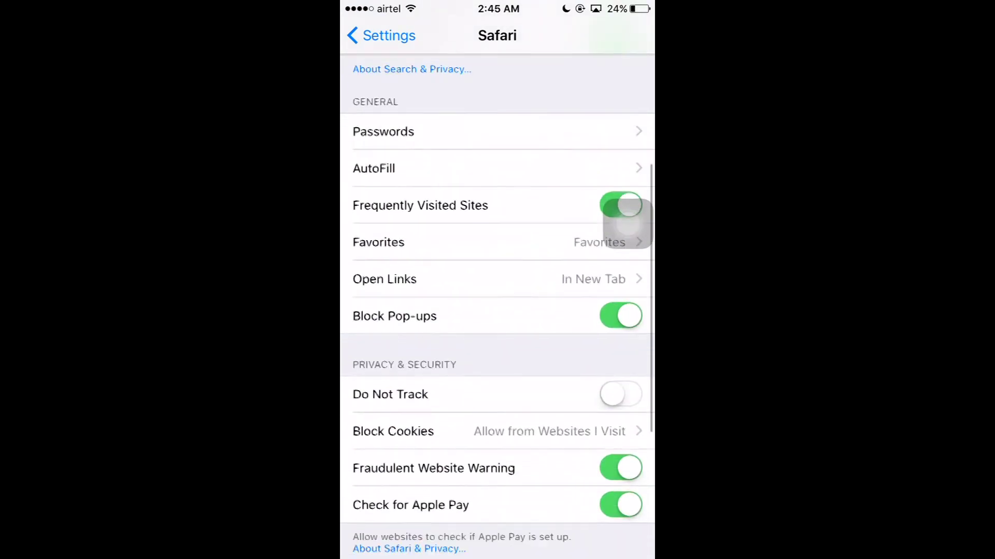
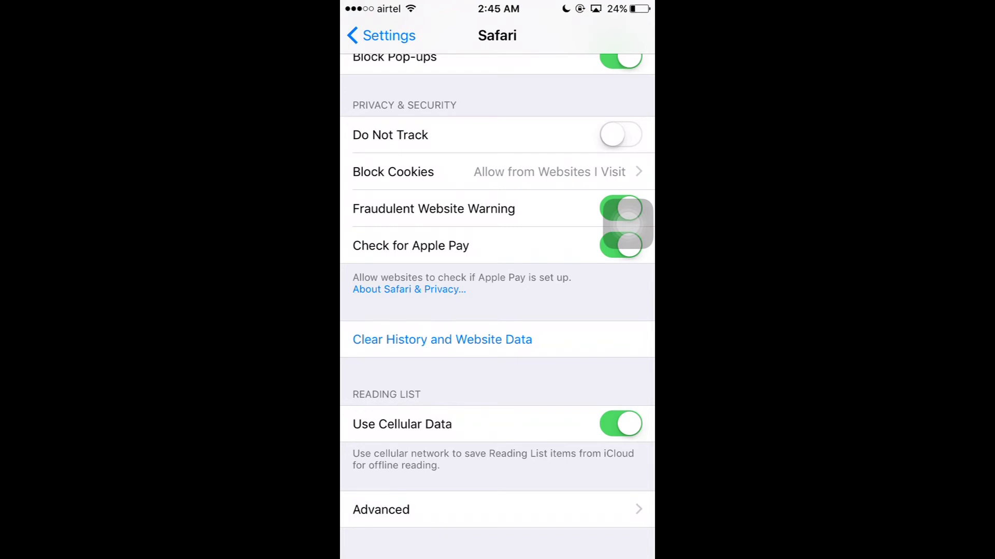
Step: Clear Safari's history and website data, confirming with Clear History and Data
left_click(443, 339)
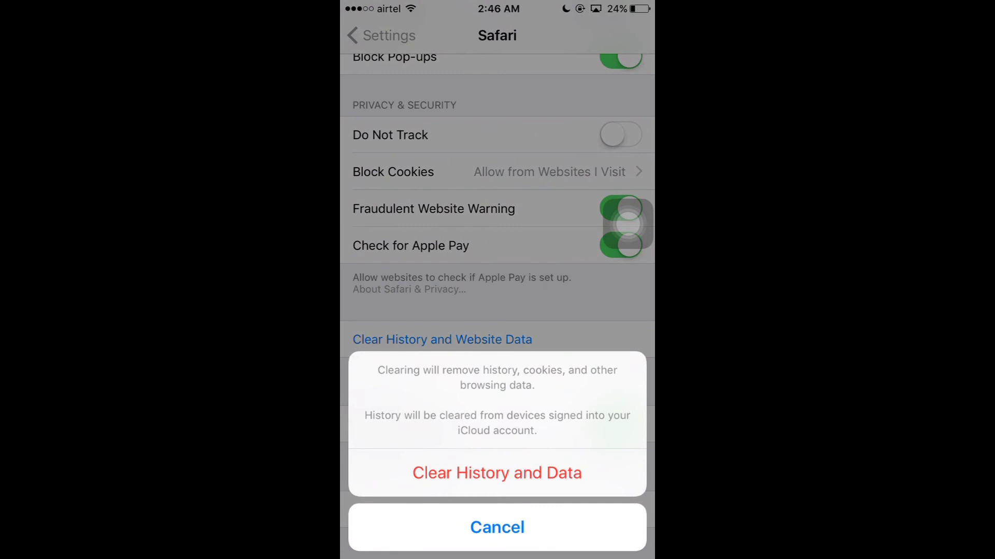
left_click(496, 473)
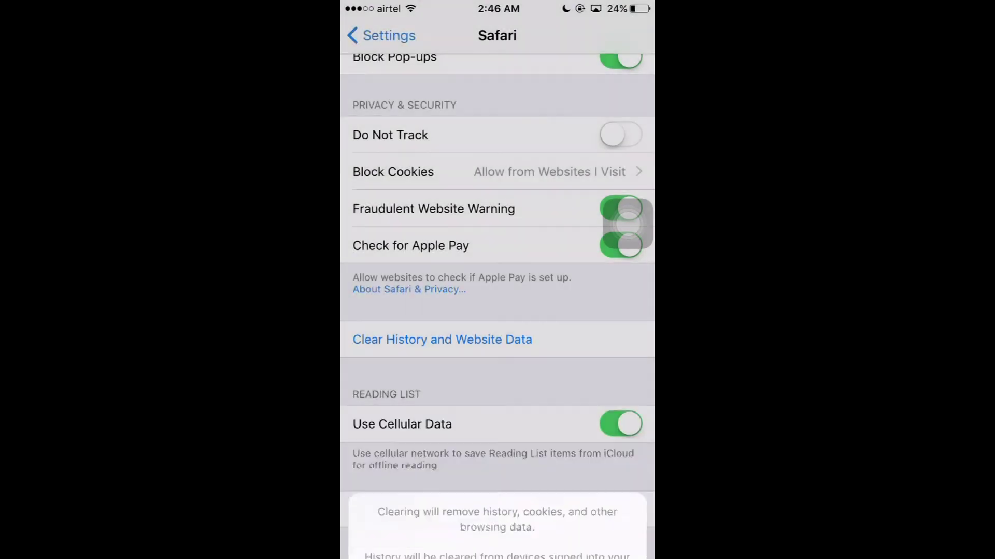